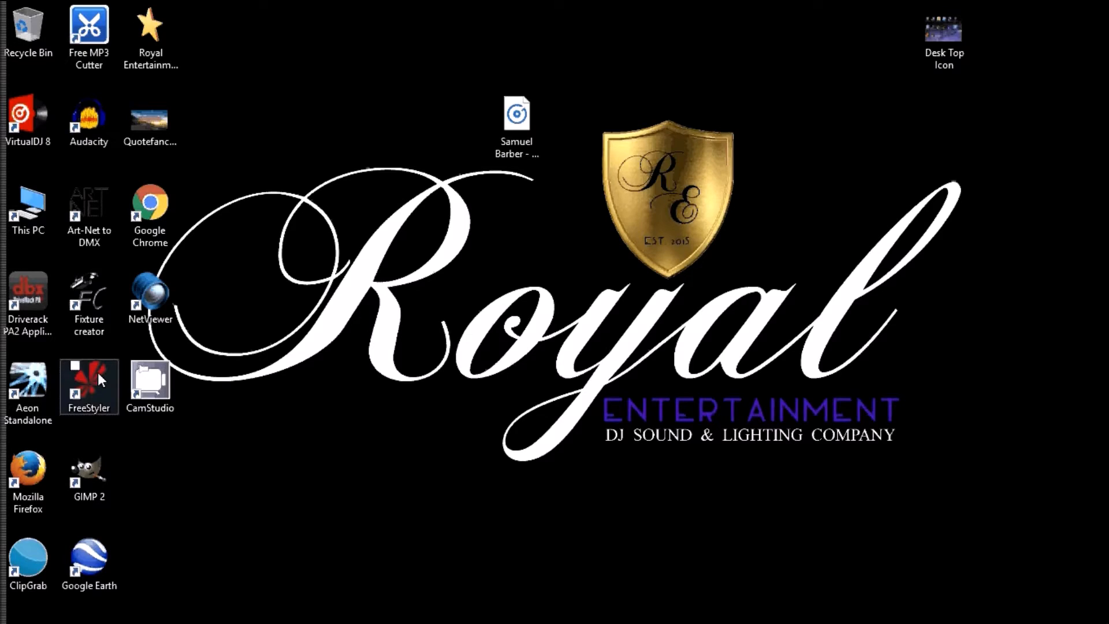
# Step: Launch FreeStyler from the desktop and bring up its cuelist playback window
pyautogui.doubleClick(98, 372)
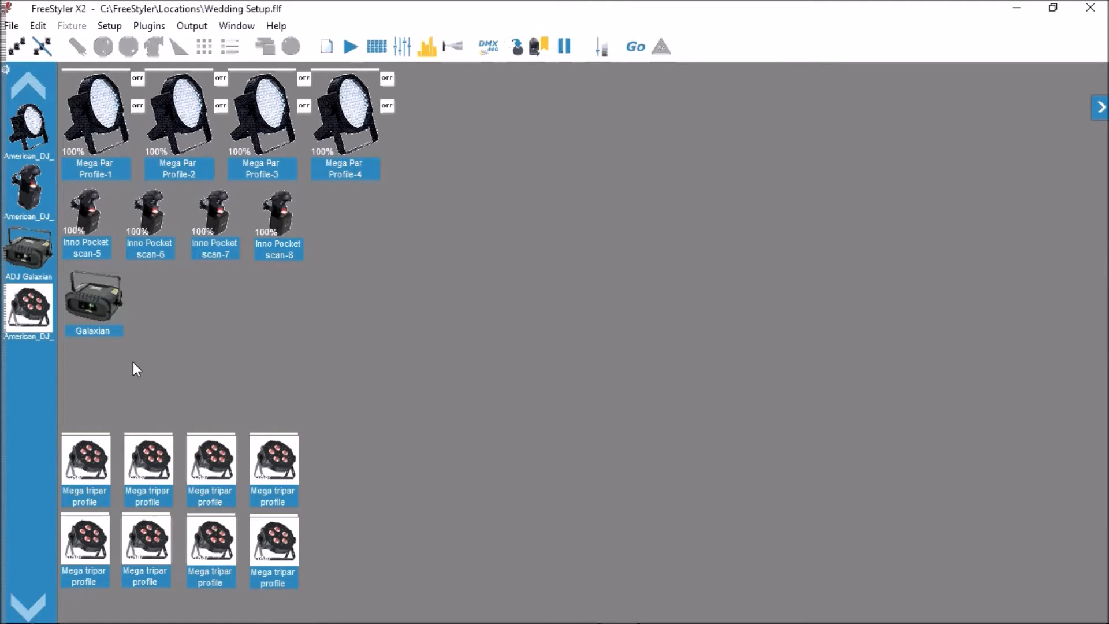
pyautogui.click(345, 49)
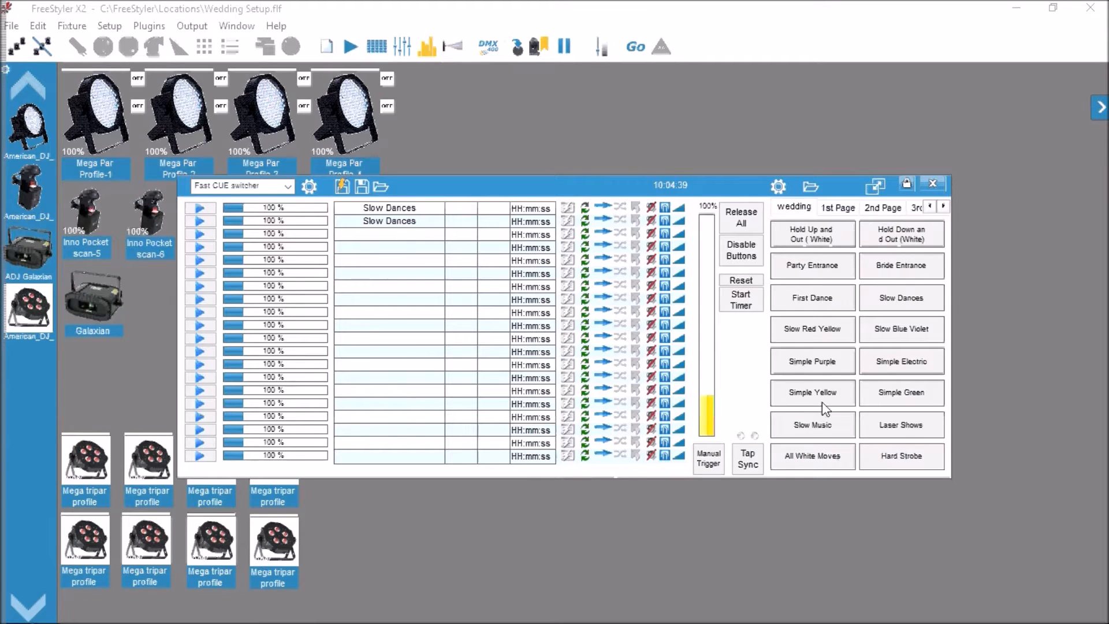
# Step: Trigger the Hold Up and Out, Hold Down and Out, Party Entrance and Bride Entrance cues in turn, and close the cuelist window
pyautogui.click(816, 232)
pyautogui.click(921, 238)
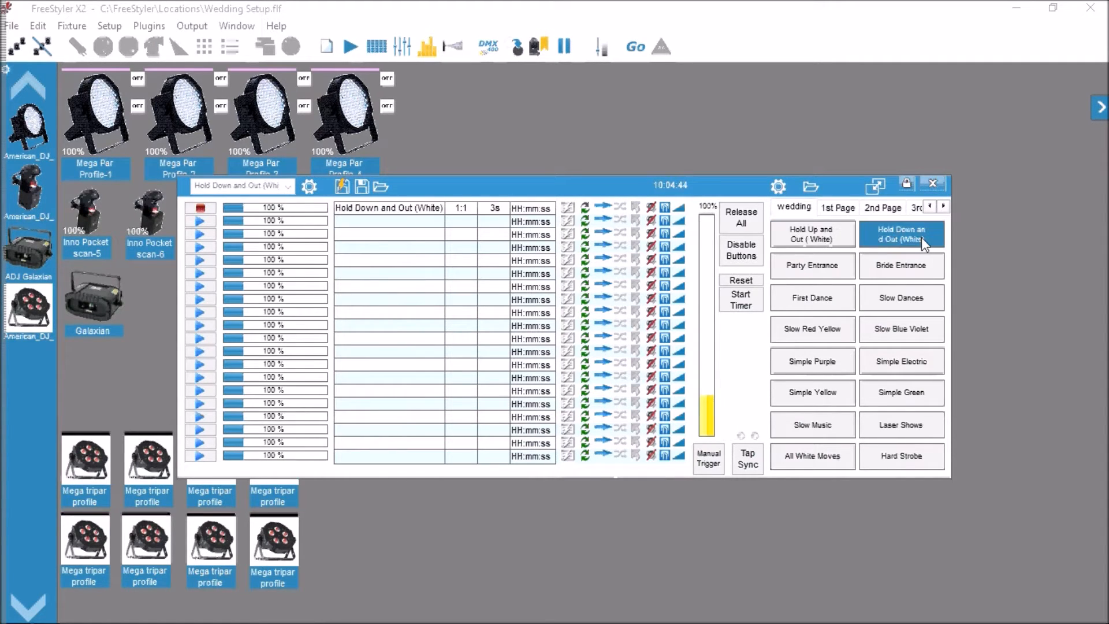
pyautogui.click(835, 270)
pyautogui.click(895, 268)
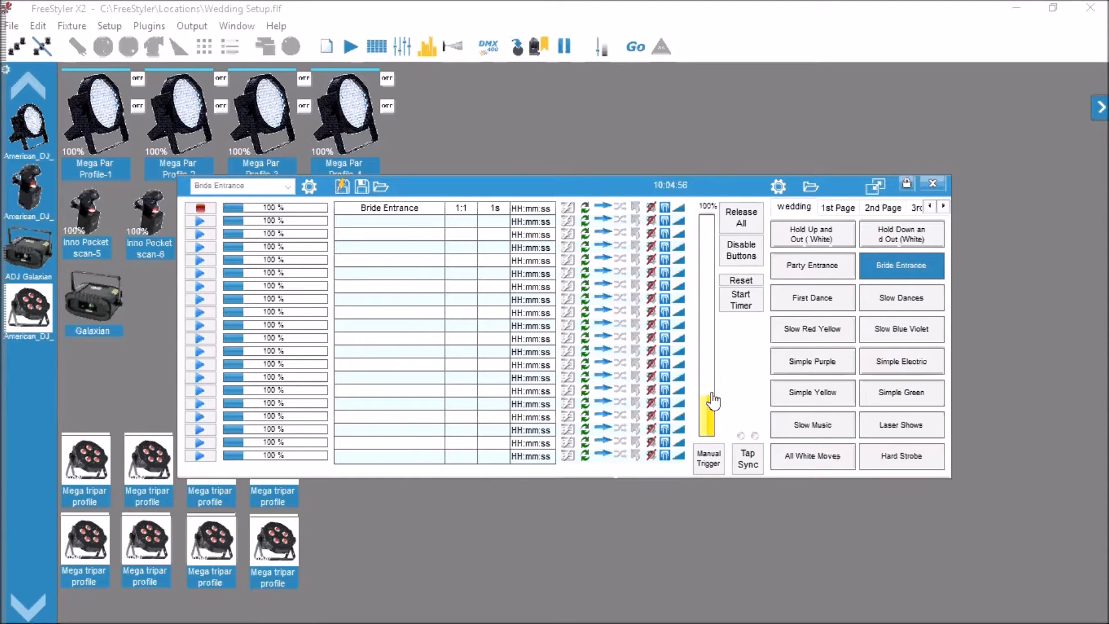
pyautogui.moveTo(712, 395)
pyautogui.mouseDown()
pyautogui.moveTo(707, 293)
pyautogui.moveTo(710, 394)
pyautogui.mouseUp()
pyautogui.click(933, 184)
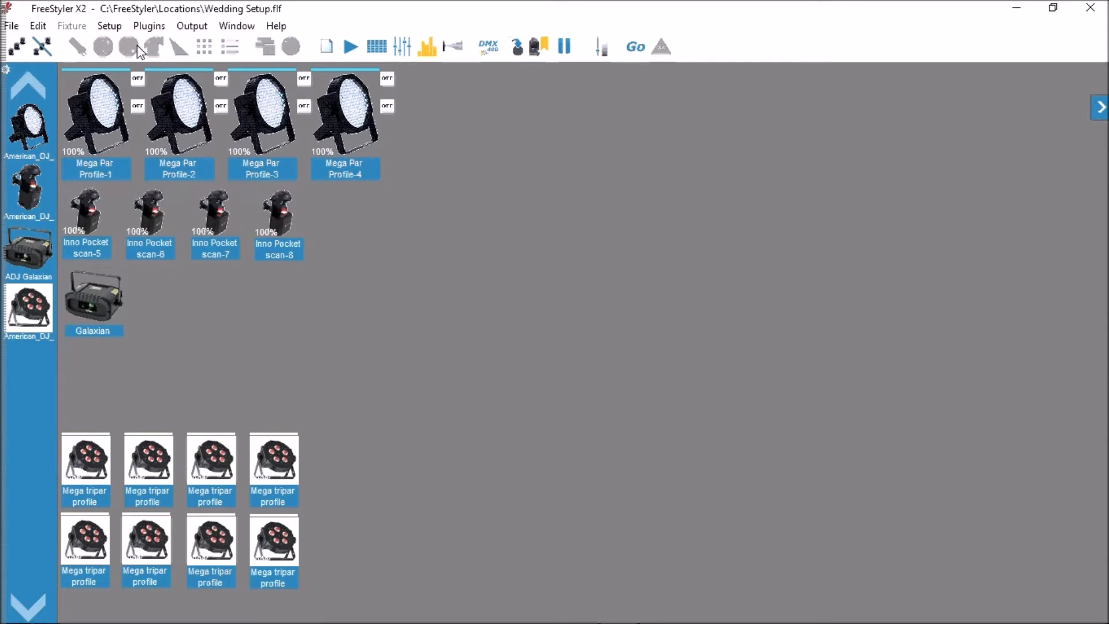
# Step: Show the Midi control settings under External Control in the FreeStyler Setup
pyautogui.click(114, 27)
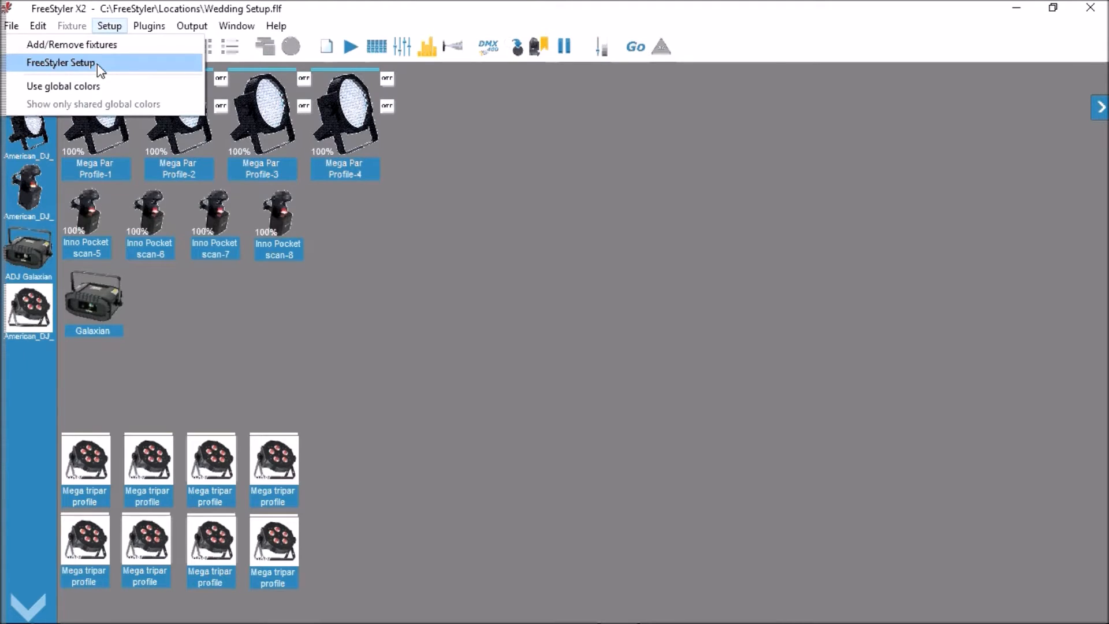
pyautogui.click(60, 63)
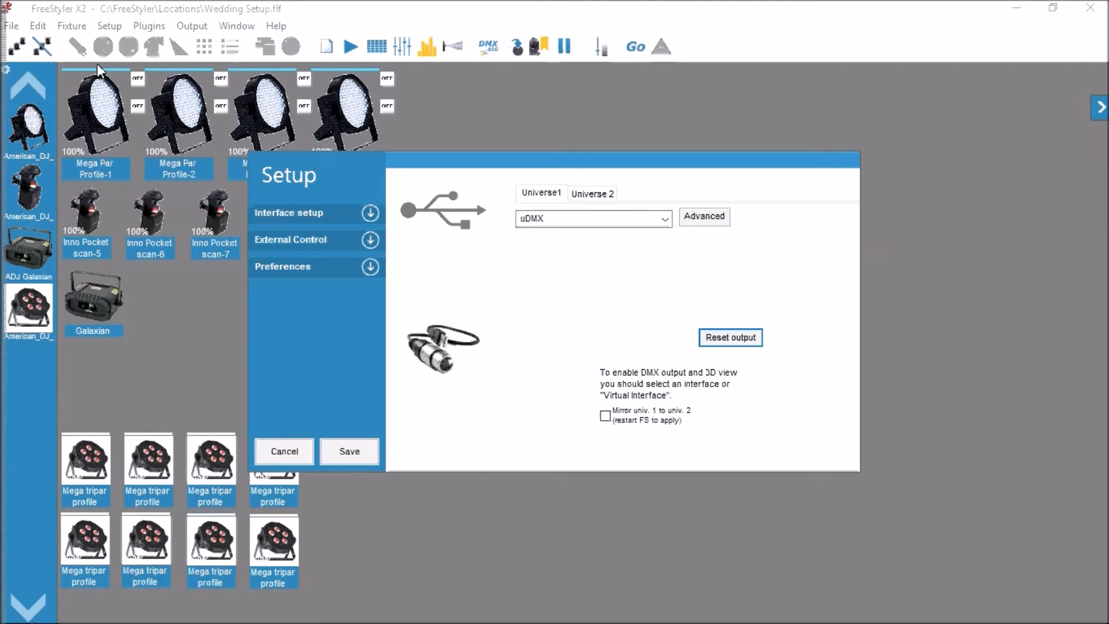
pyautogui.click(309, 241)
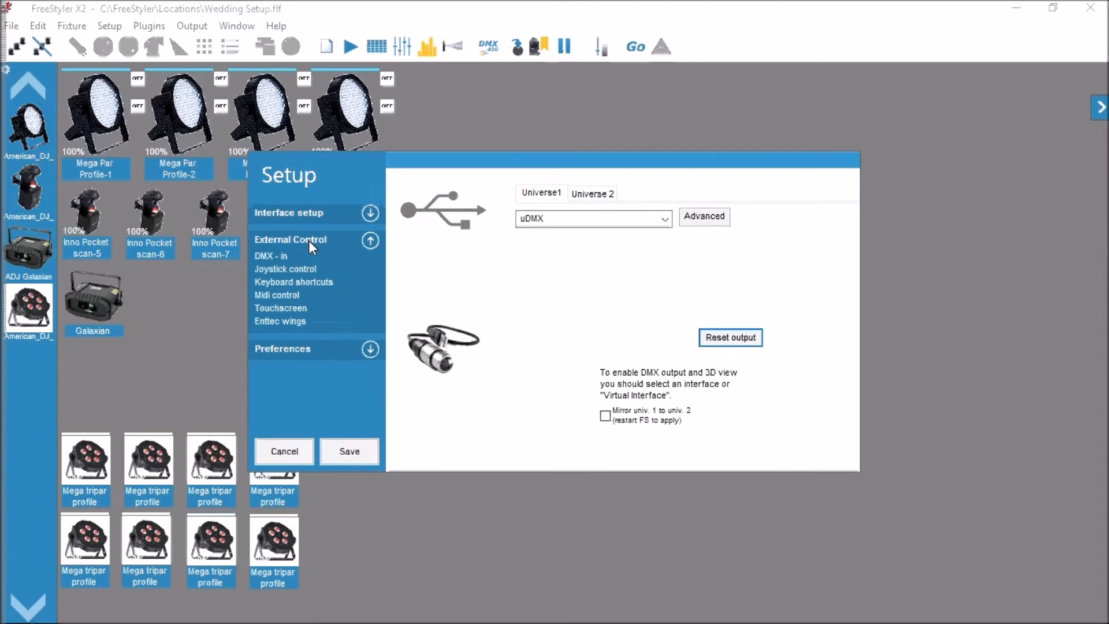
pyautogui.click(291, 297)
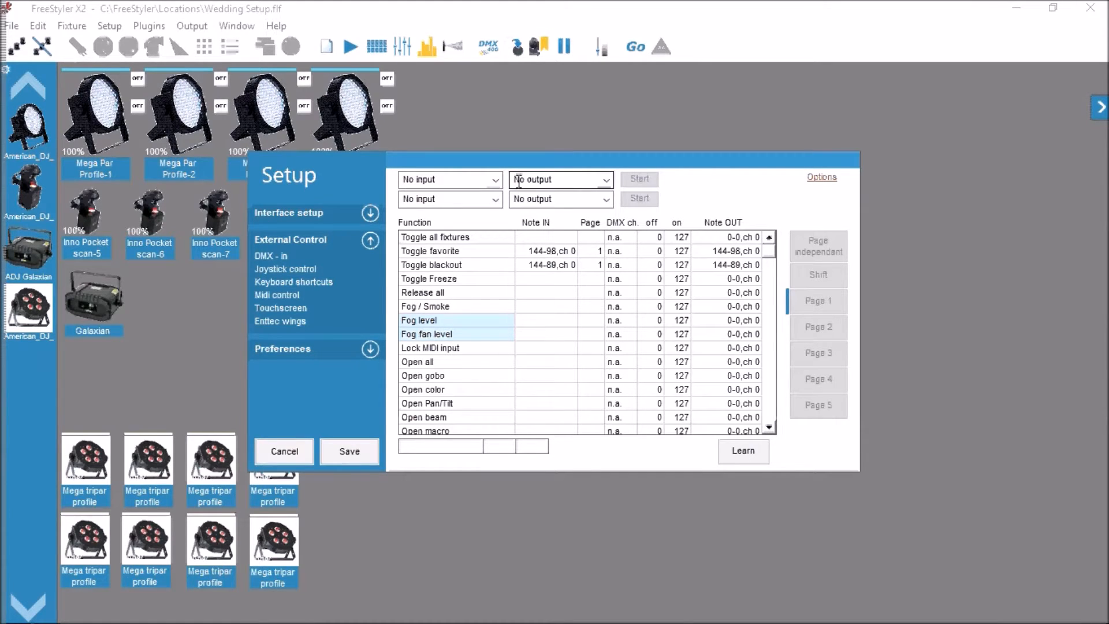
# Step: Set APC MINI as both the first MIDI input and first MIDI output, and start the connection
pyautogui.click(496, 180)
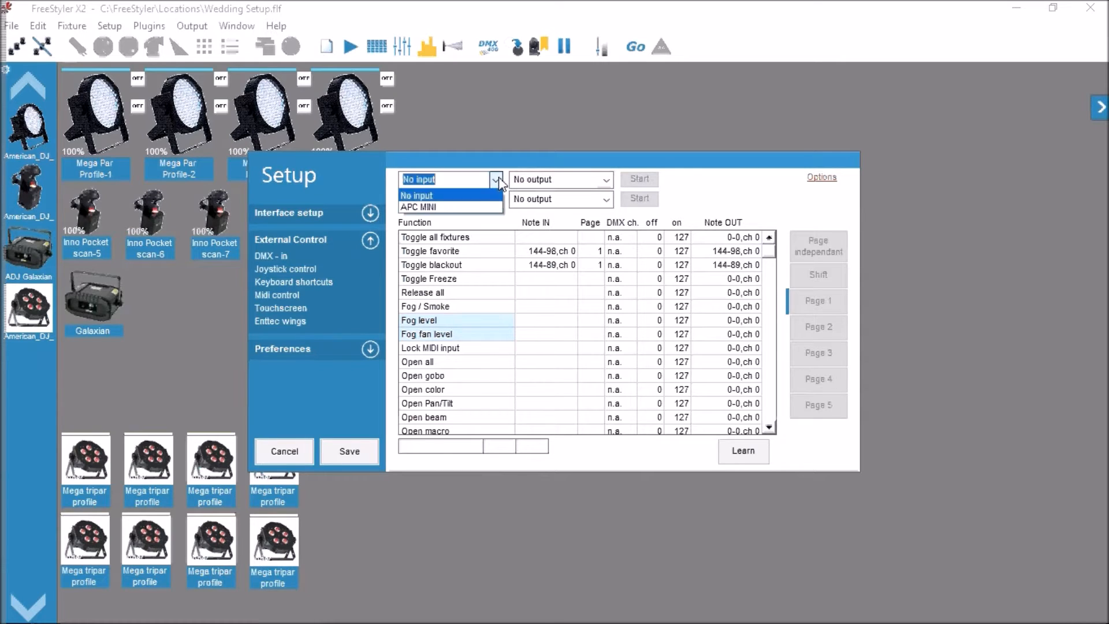
pyautogui.click(436, 208)
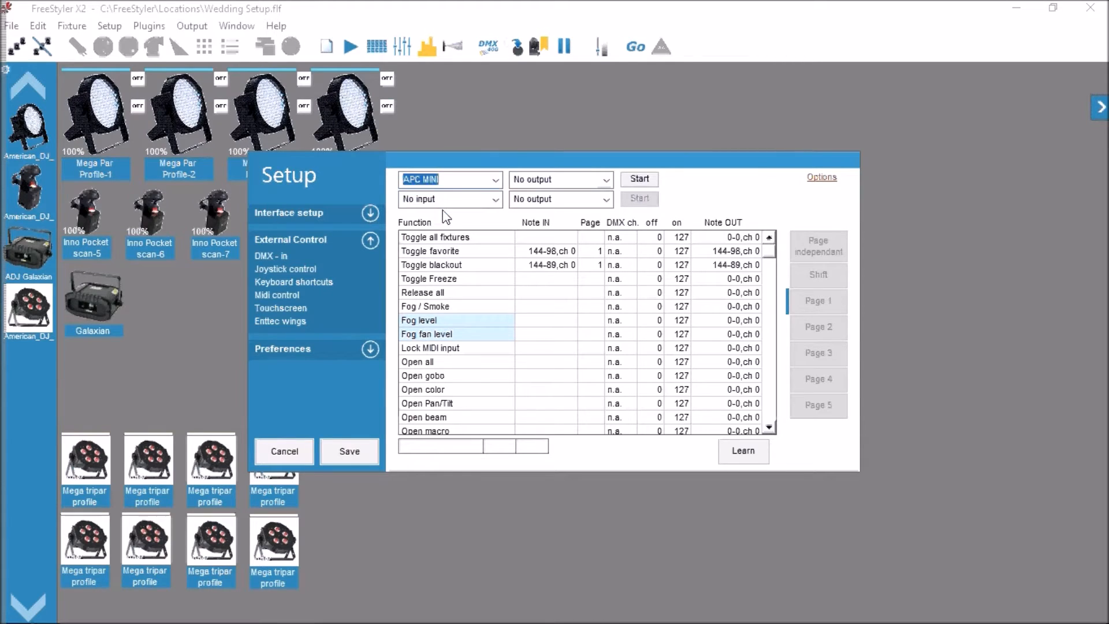
pyautogui.click(607, 179)
pyautogui.click(549, 216)
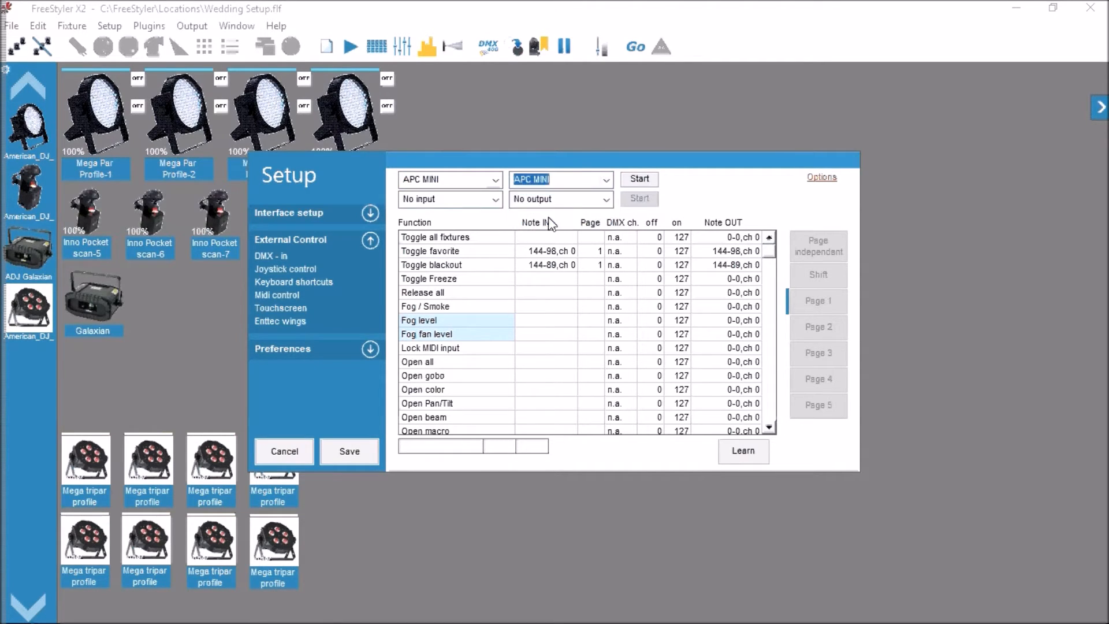
pyautogui.click(640, 180)
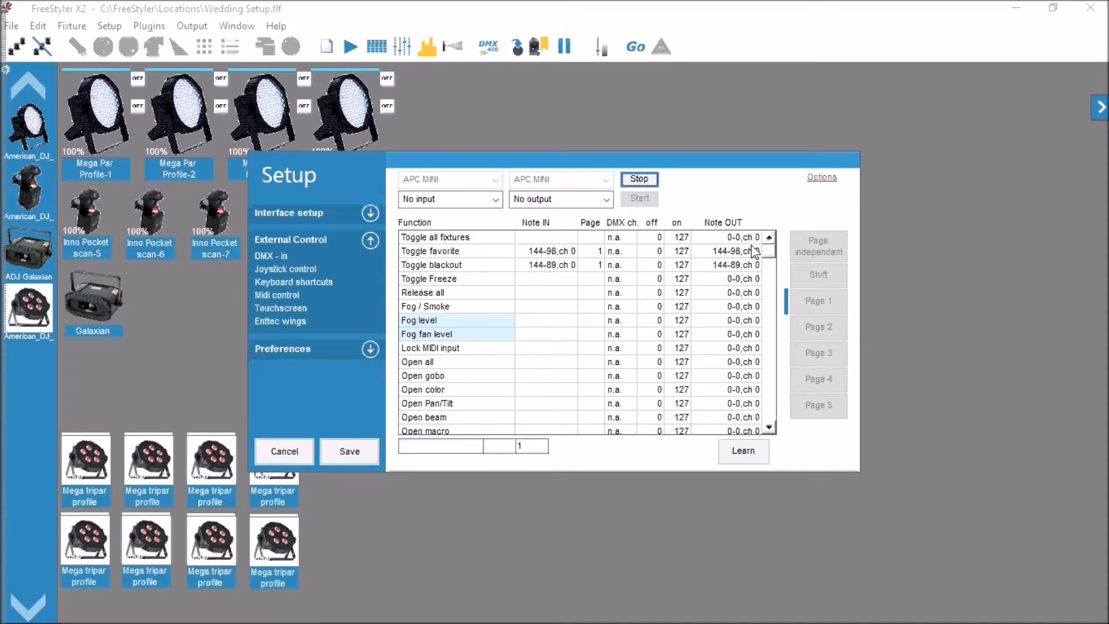
# Step: Examine the MIDI function list, including the master intensity and fade functions and the note assignments of Toggle Cuelist 1 to 16
pyautogui.moveTo(769, 255); pyautogui.dragTo(758, 330)
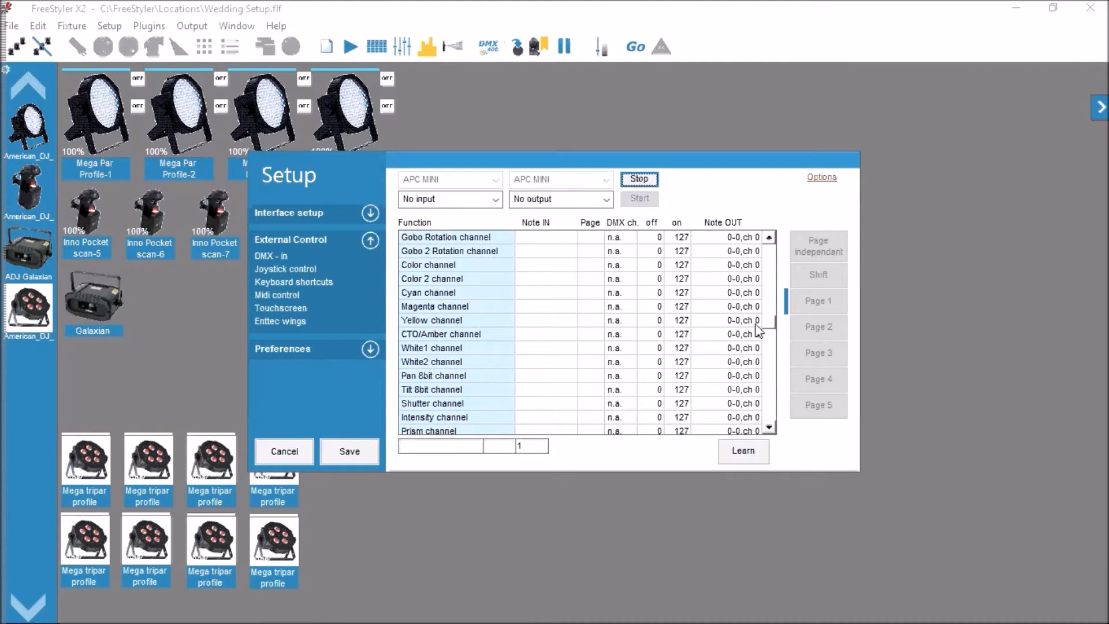
pyautogui.moveTo(758, 329); pyautogui.dragTo(766, 253)
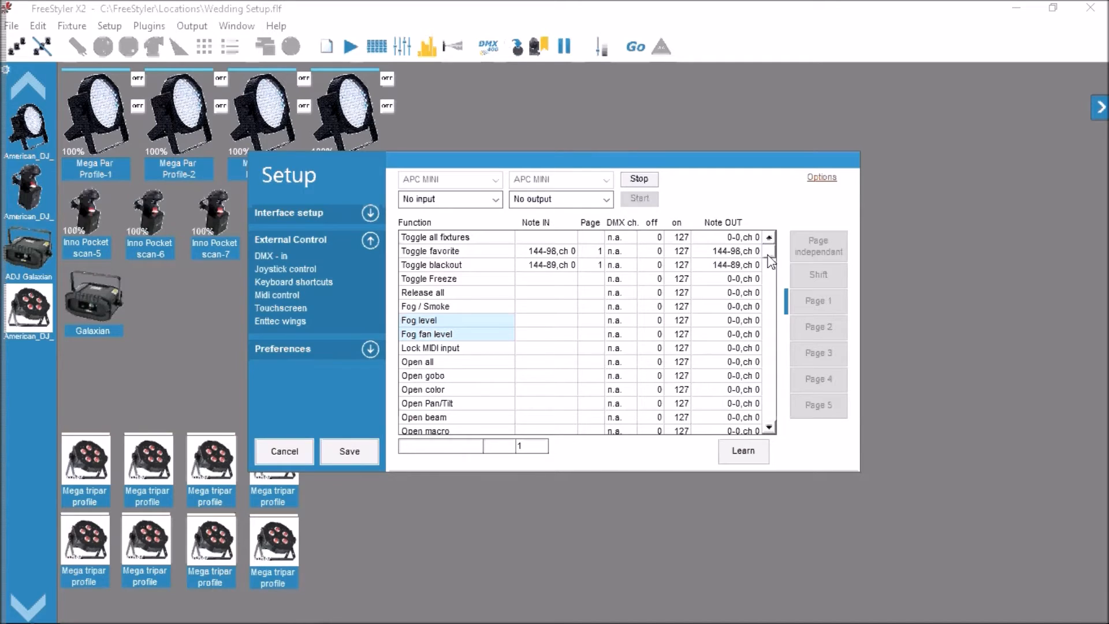
pyautogui.moveTo(771, 263); pyautogui.dragTo(768, 350)
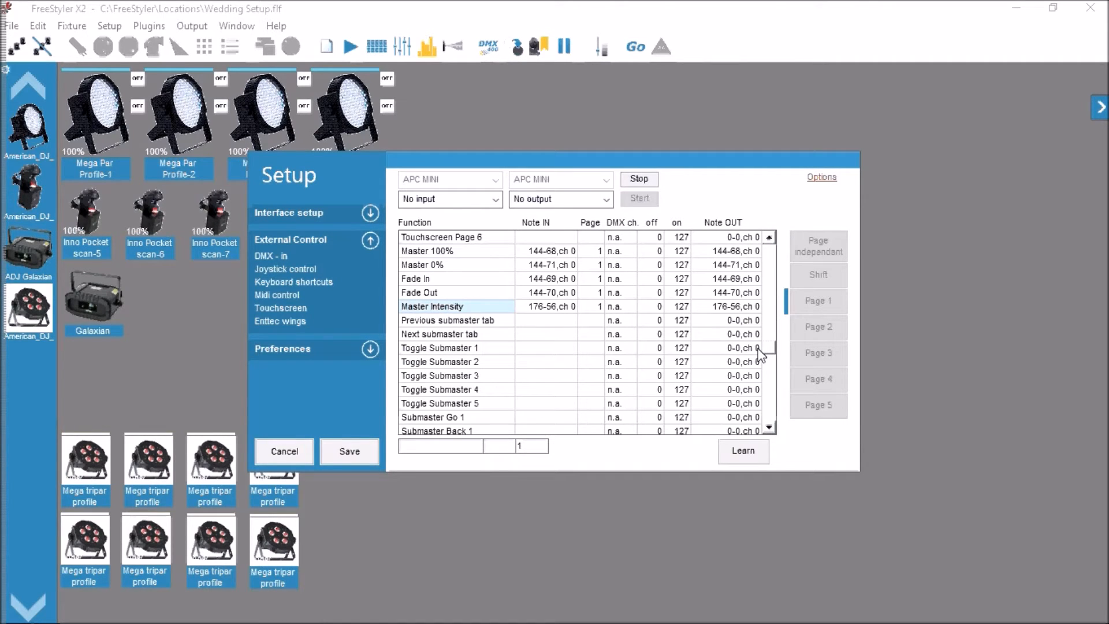
pyautogui.moveTo(759, 349); pyautogui.dragTo(769, 400)
pyautogui.scroll(2, 741, 370)
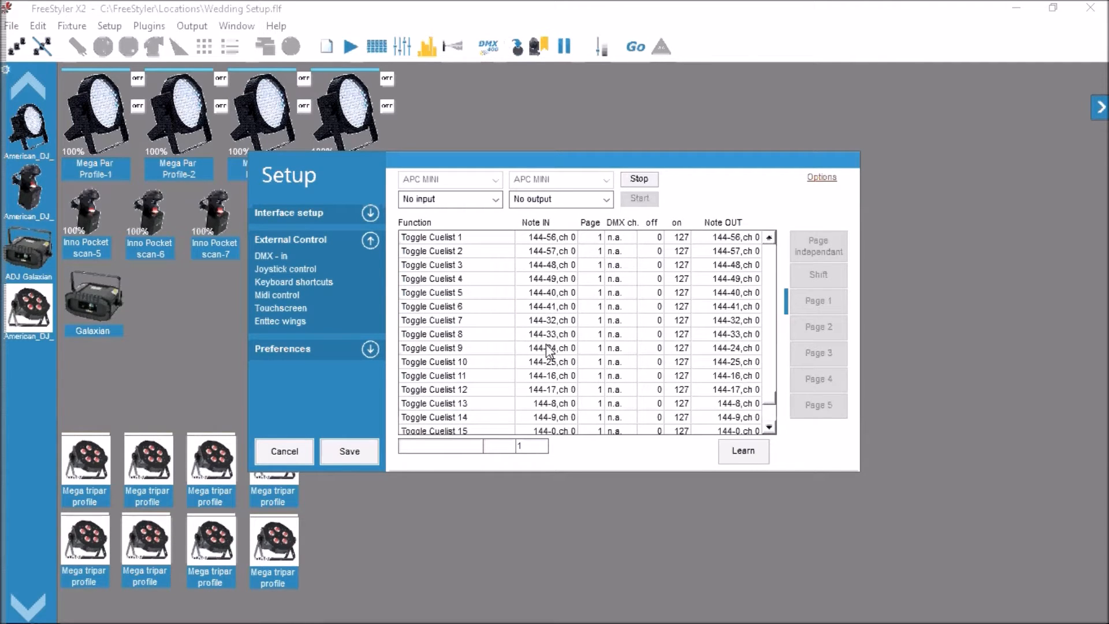
pyautogui.scroll(-1, 525, 341)
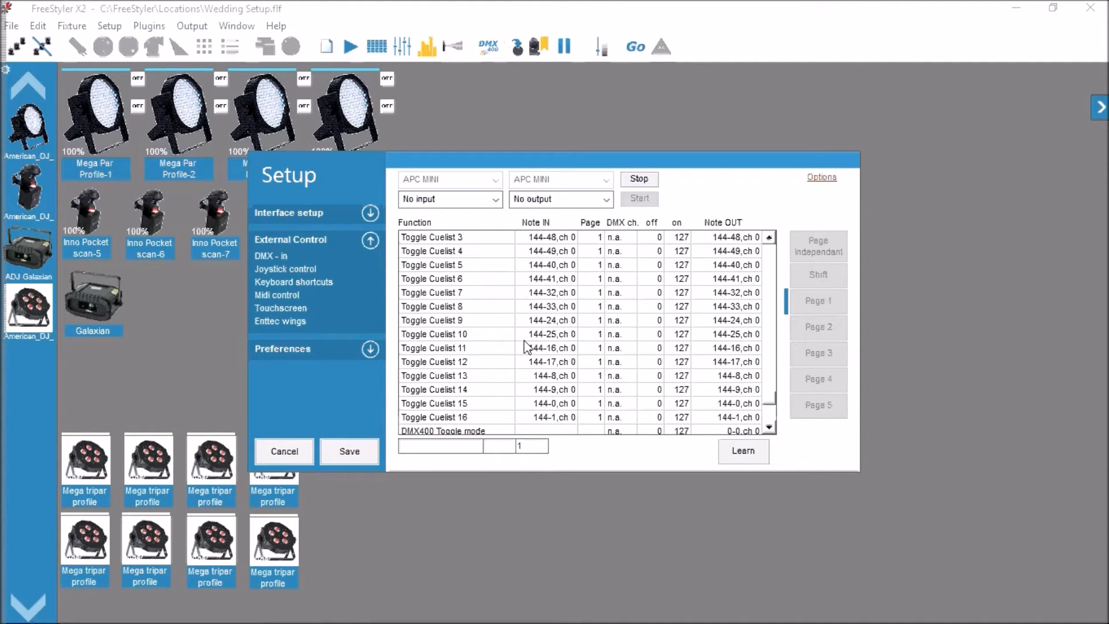
pyautogui.scroll(1, 525, 346)
pyautogui.scroll(2, 525, 346)
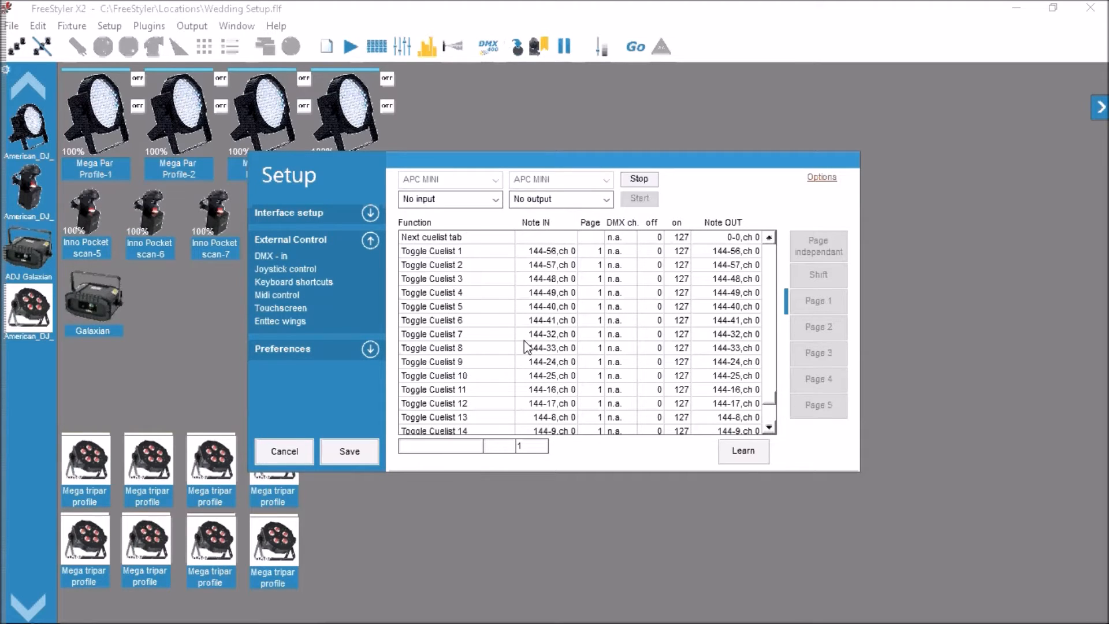
pyautogui.scroll(-1, 525, 346)
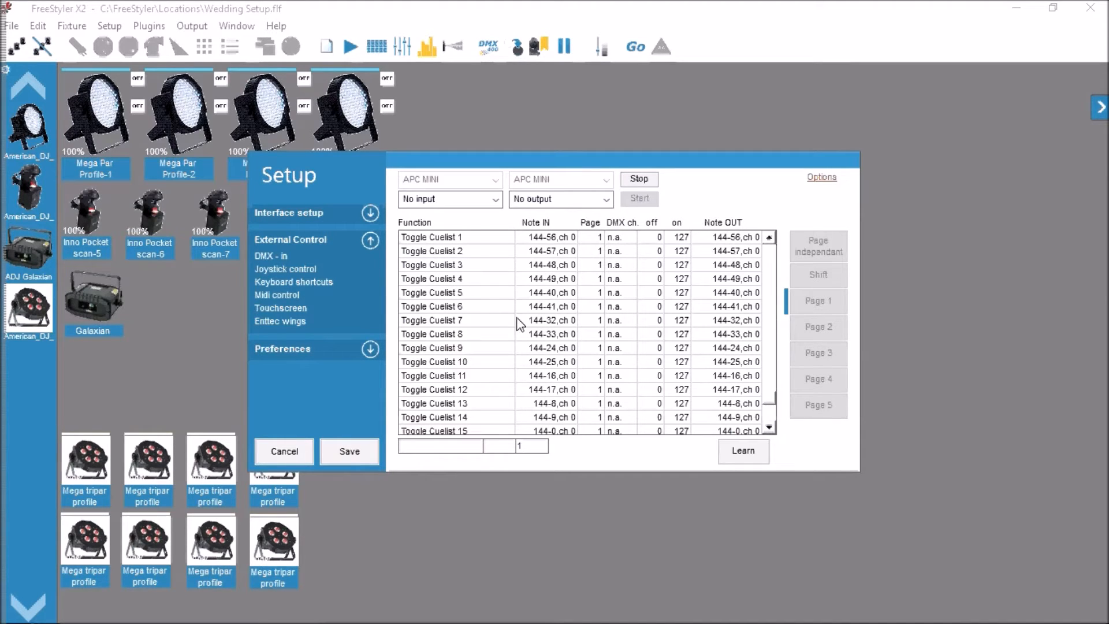
pyautogui.click(768, 428)
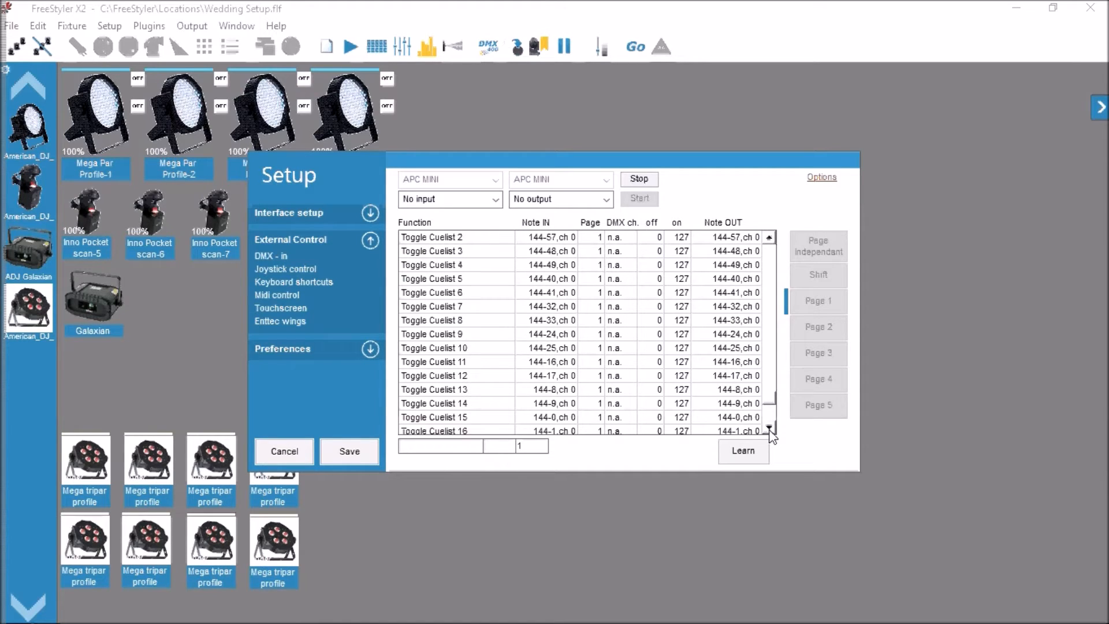
pyautogui.click(769, 238)
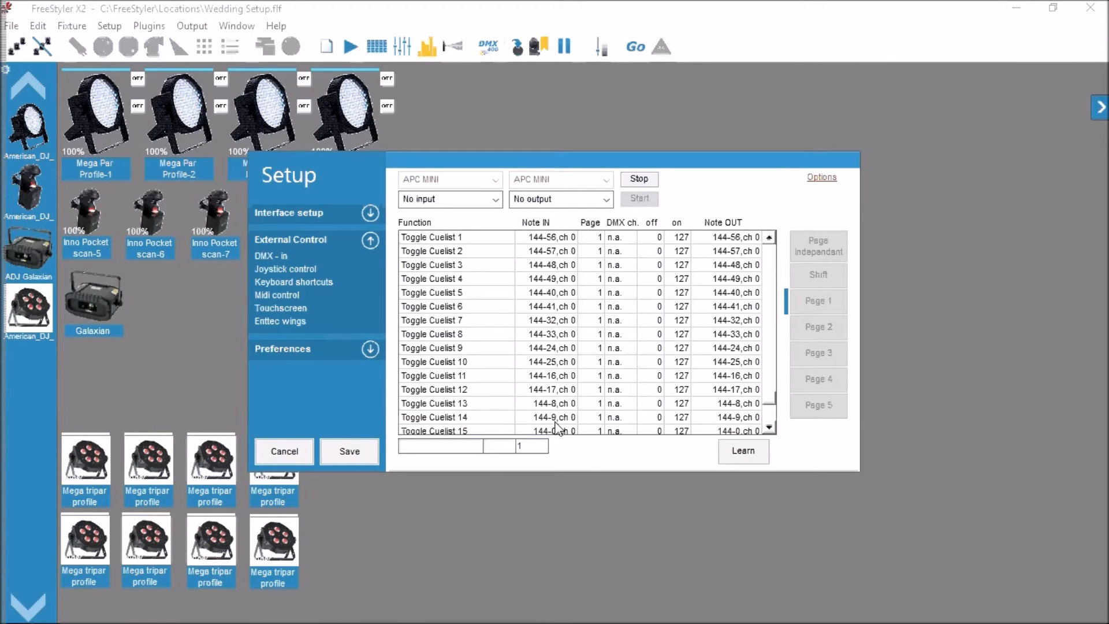
# Step: Learn controller note 144-56 for Toggle Cuelist 1, and try the Learn mode for Toggle Cuelist 2
pyautogui.click(437, 238)
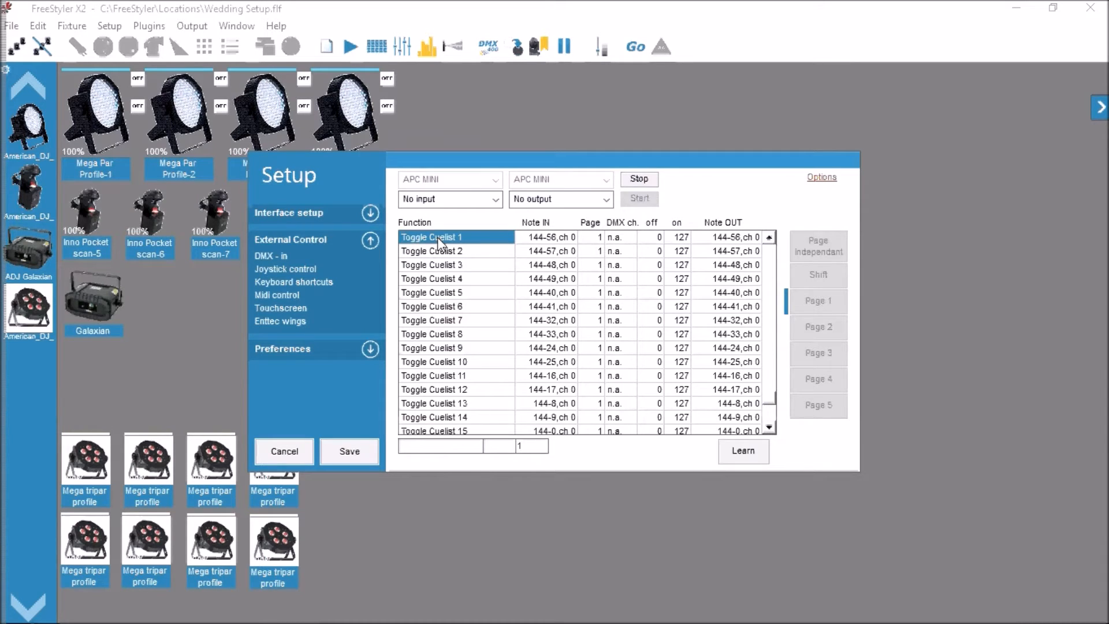
pyautogui.click(741, 455)
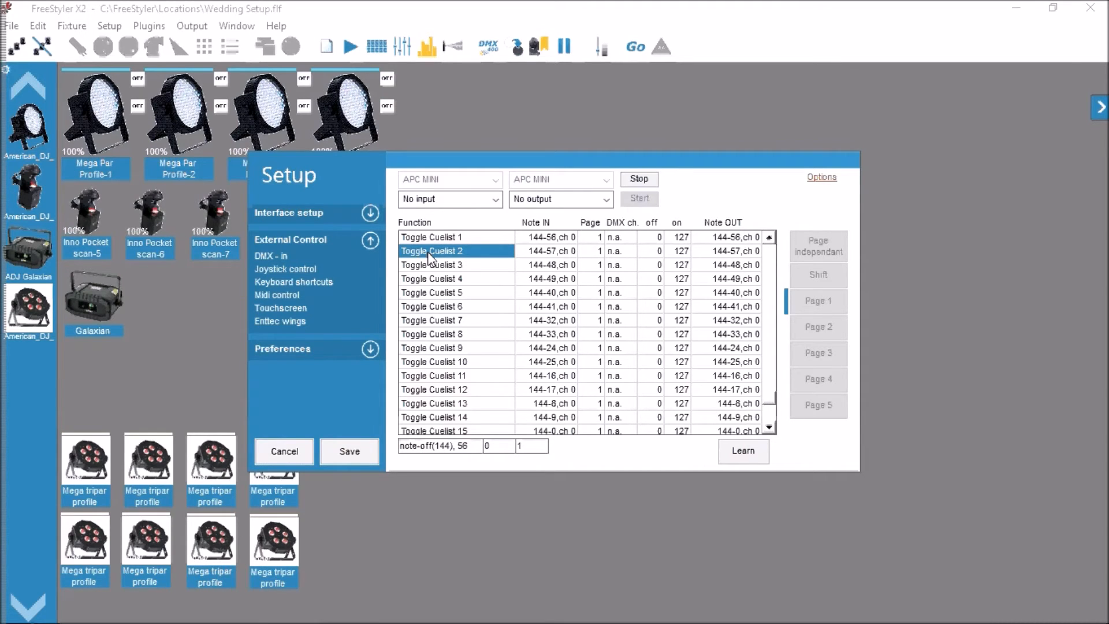
pyautogui.click(743, 455)
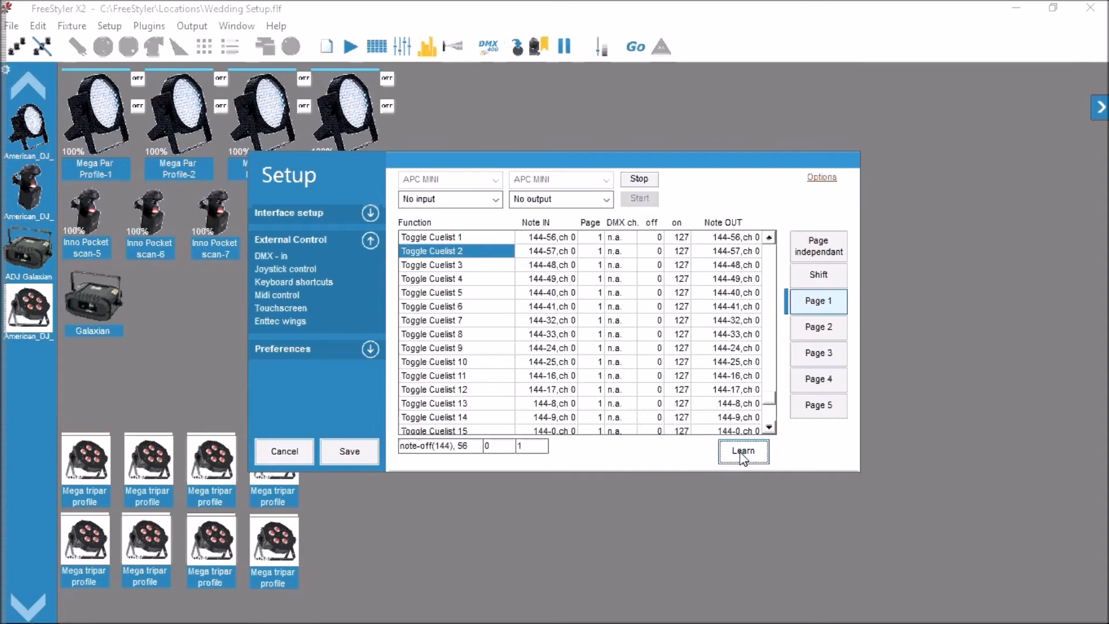
pyautogui.click(743, 455)
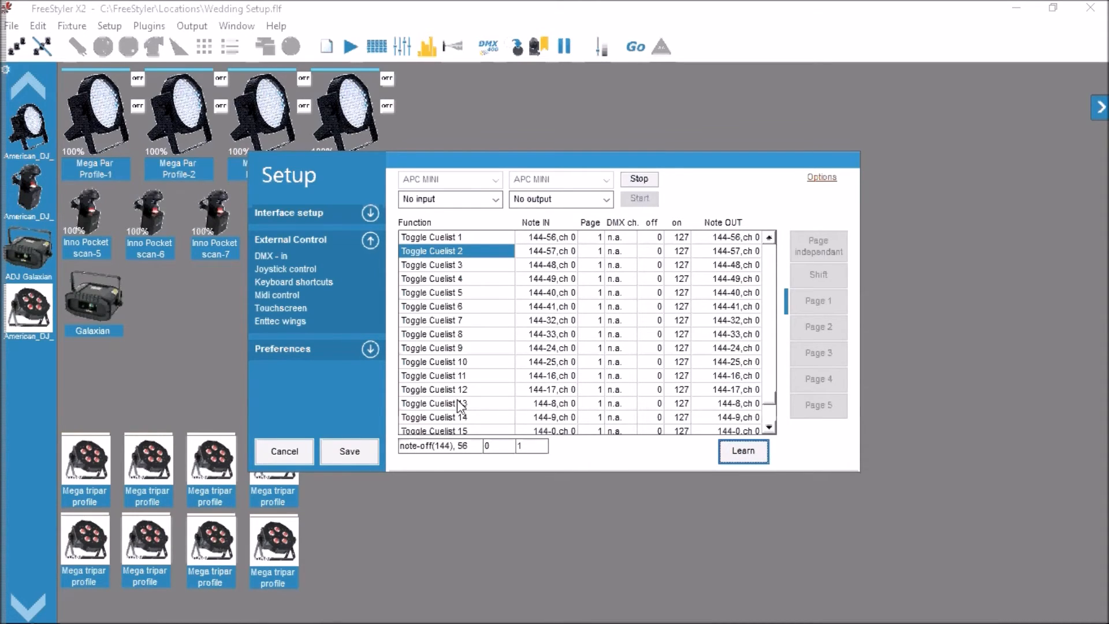
# Step: Assign the Masterspeed function to controller fader 176-56 on page 1 using Learn
pyautogui.scroll(-1, 466, 423)
pyautogui.scroll(-1, 465, 421)
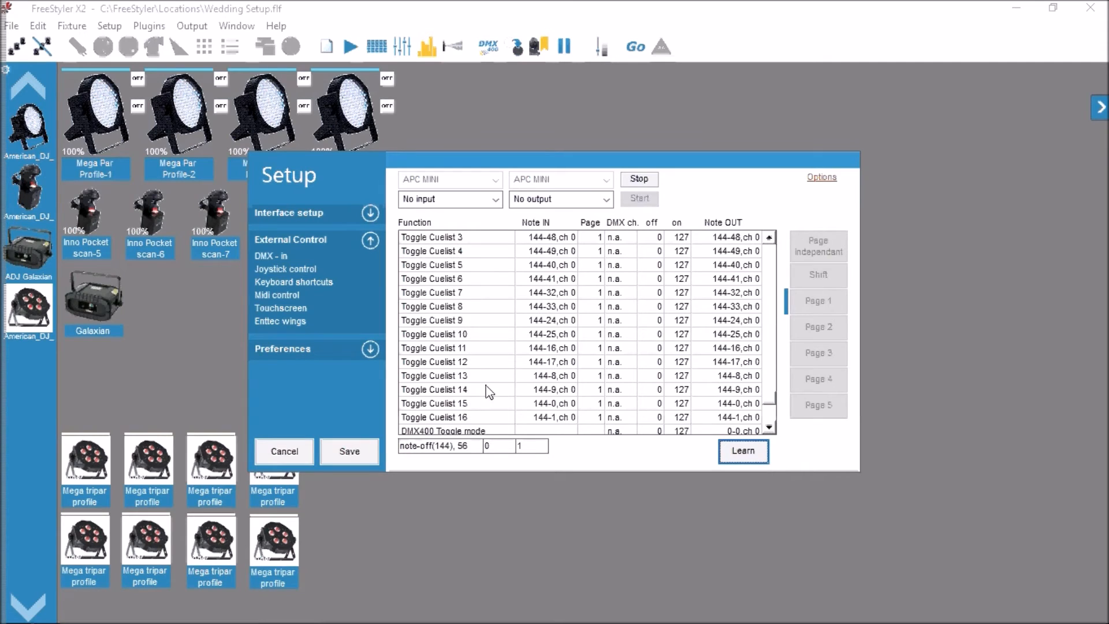
pyautogui.moveTo(768, 403); pyautogui.dragTo(771, 309)
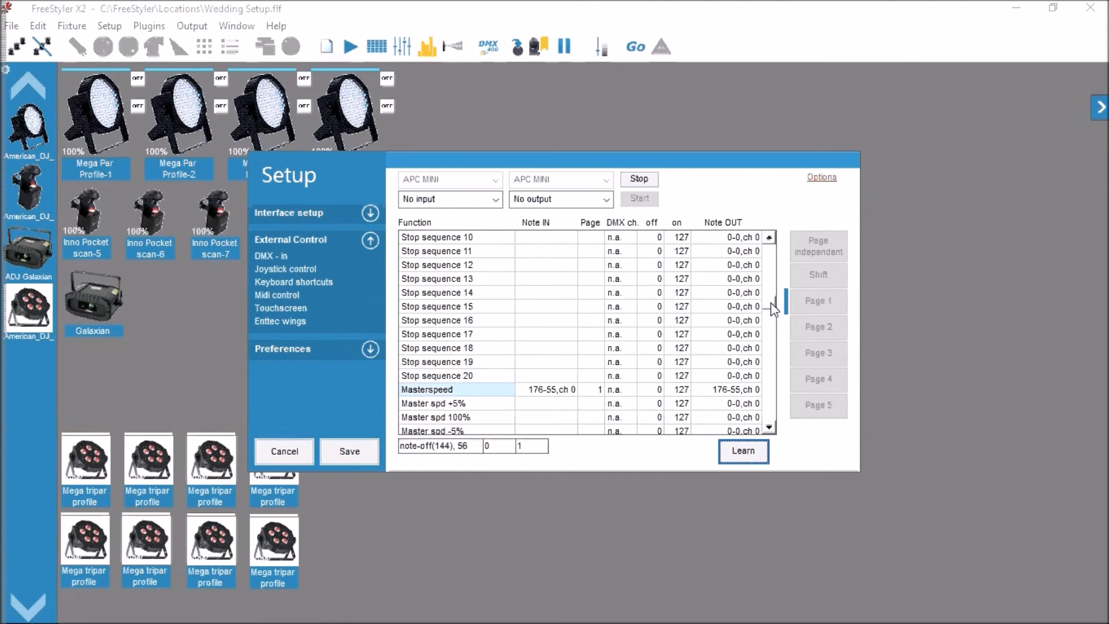
pyautogui.click(487, 391)
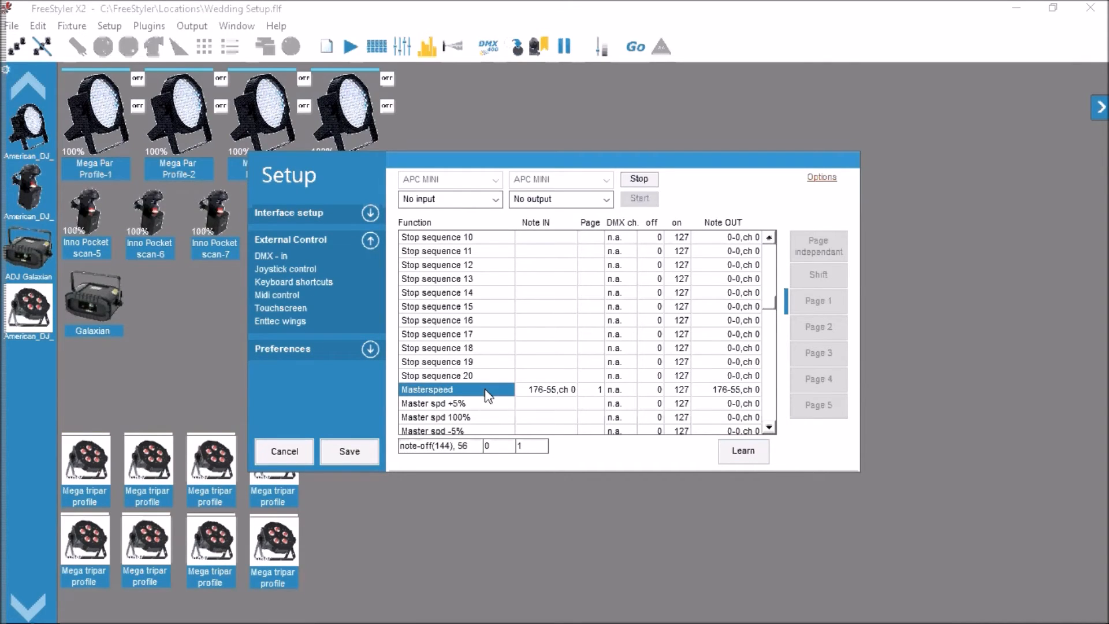
pyautogui.click(487, 347)
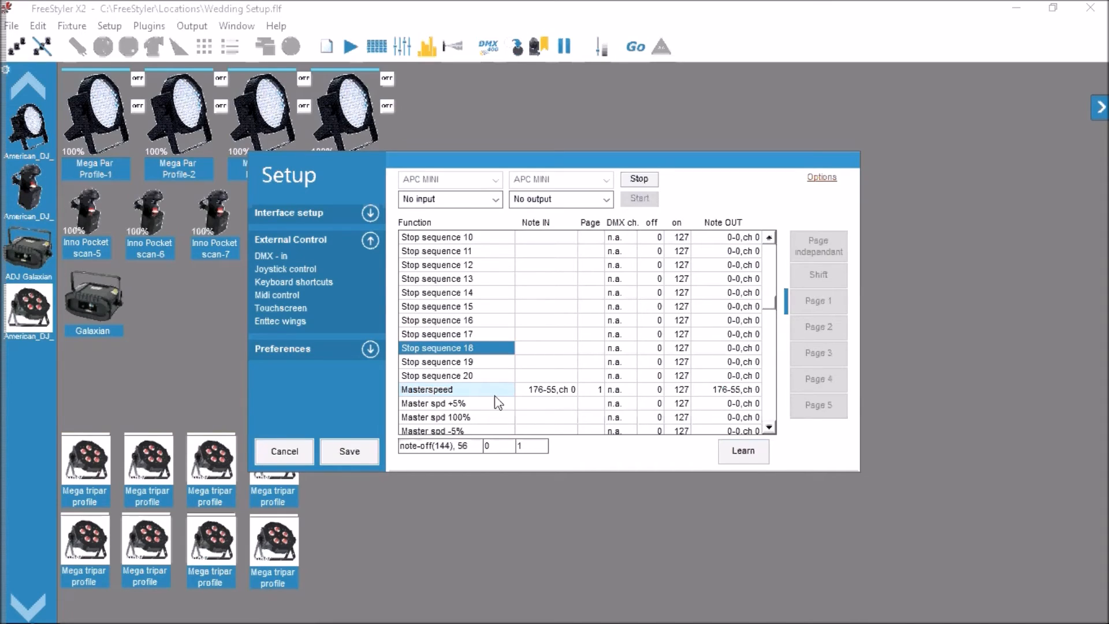
pyautogui.click(495, 395)
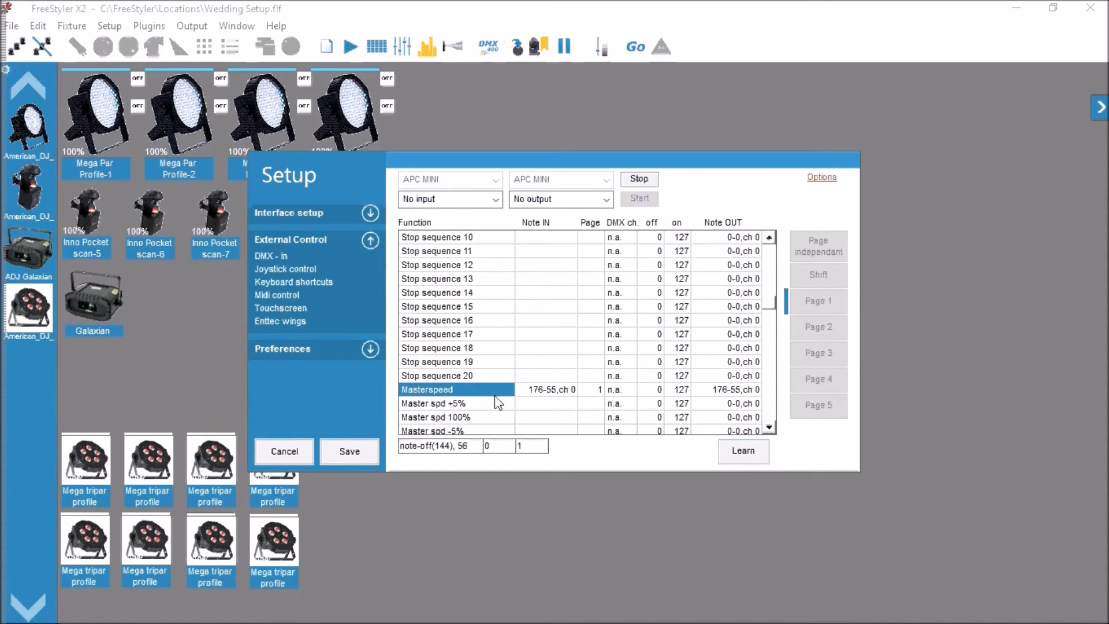
pyautogui.click(745, 453)
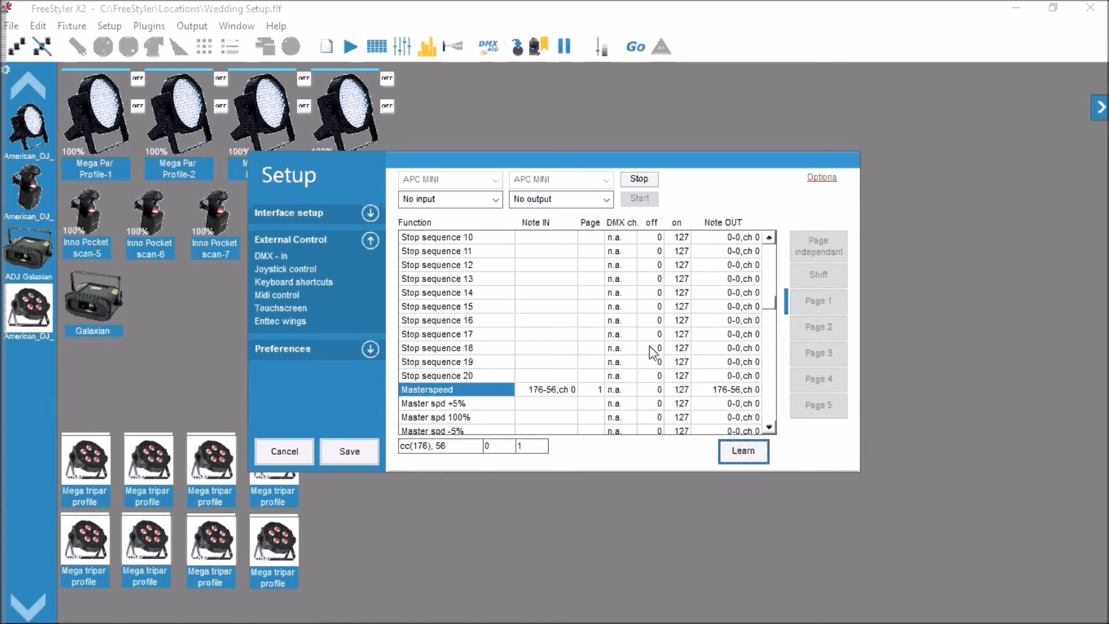
# Step: Save the MIDI control setup and reopen the cuelist playback window
pyautogui.moveTo(771, 306); pyautogui.dragTo(768, 339)
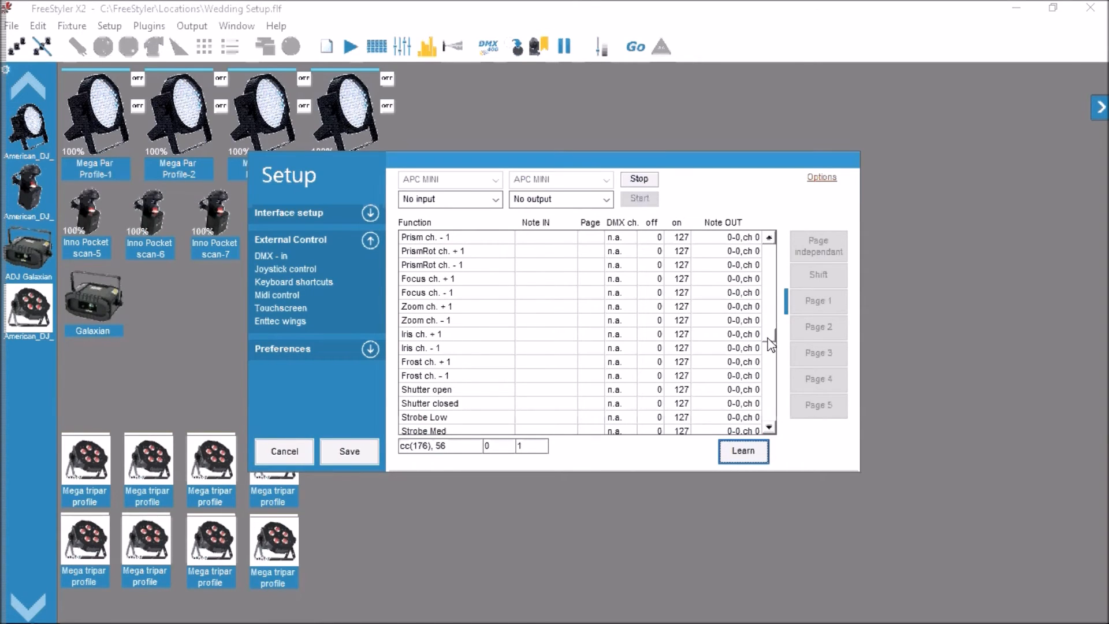
pyautogui.click(351, 452)
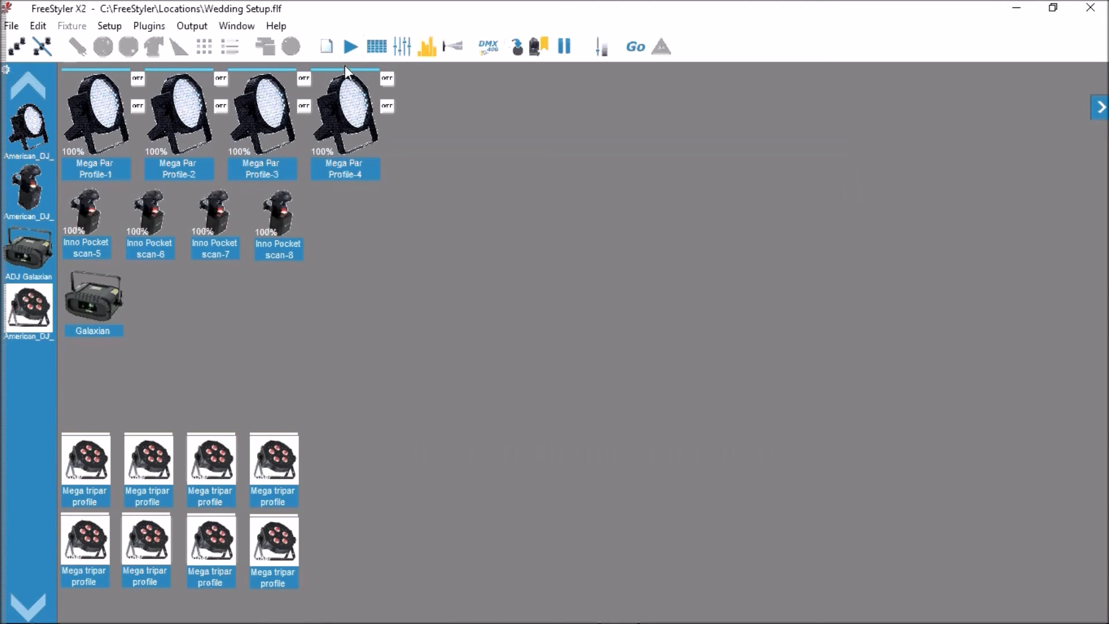
pyautogui.click(350, 47)
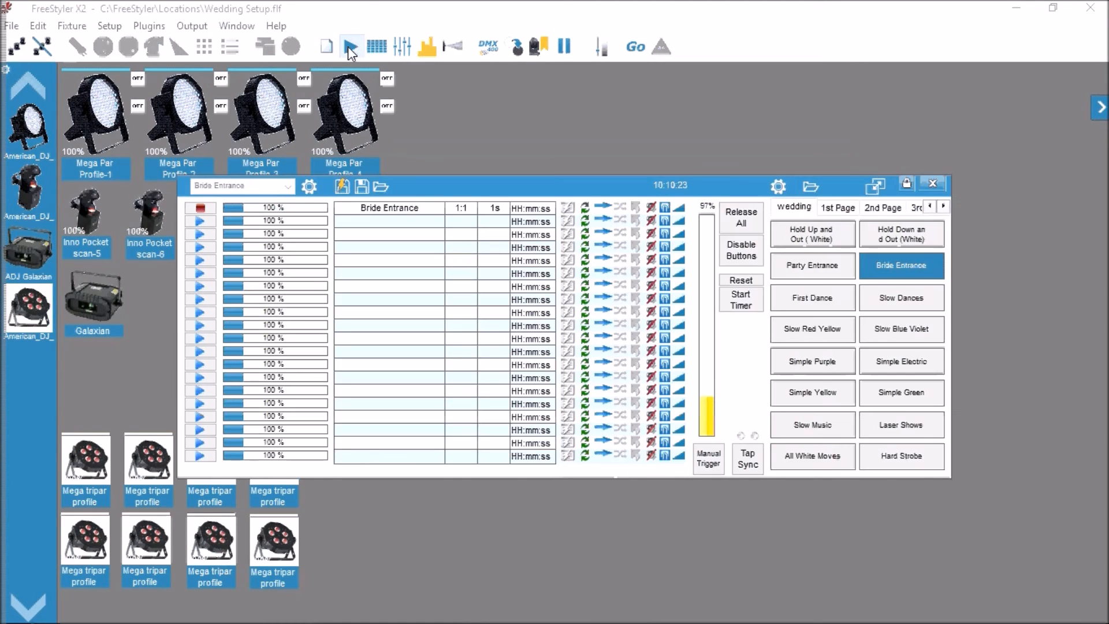